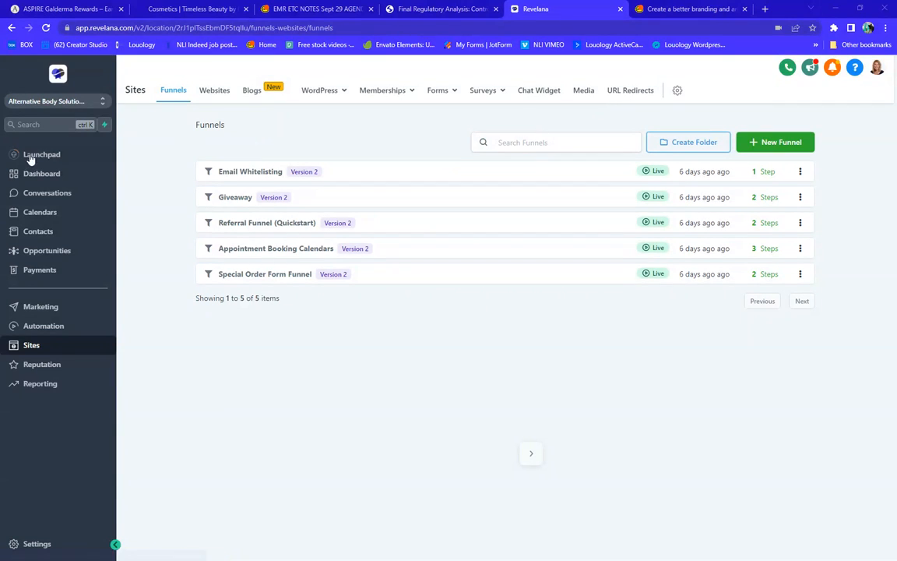
Open the Home page of the Alternative Body Solutions Website for editing
{"action": "left_click", "coordinate": [26, 178]}
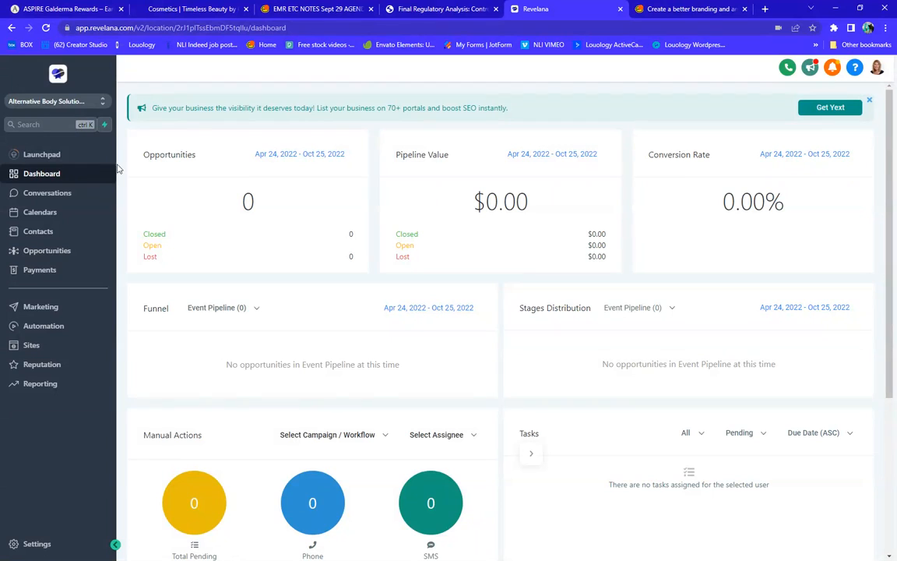
{"action": "left_click", "coordinate": [35, 346]}
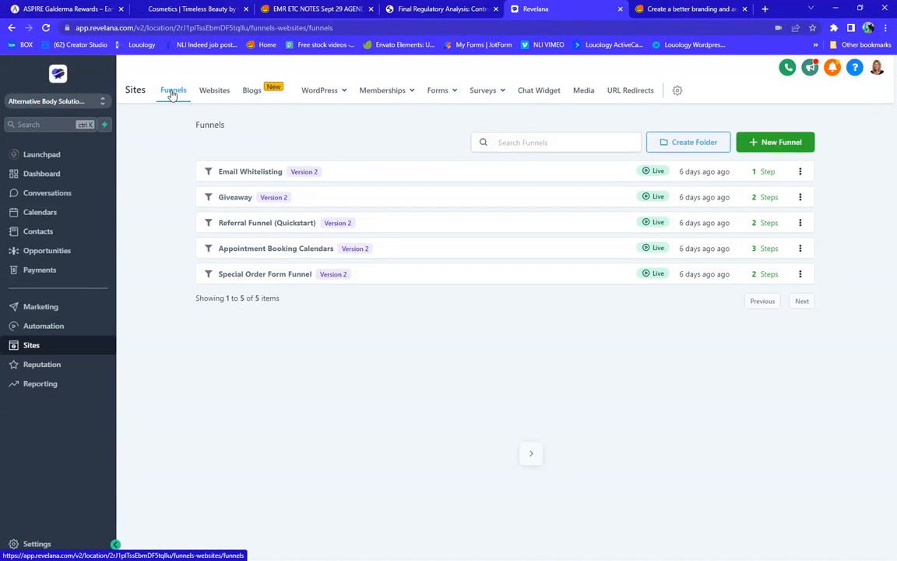
{"action": "left_click", "coordinate": [215, 91]}
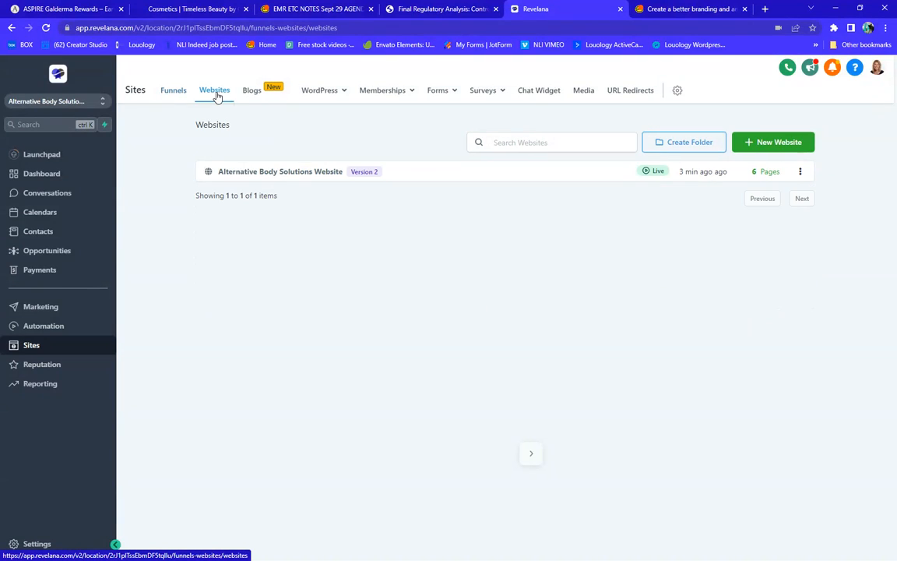
{"action": "left_click", "coordinate": [257, 174]}
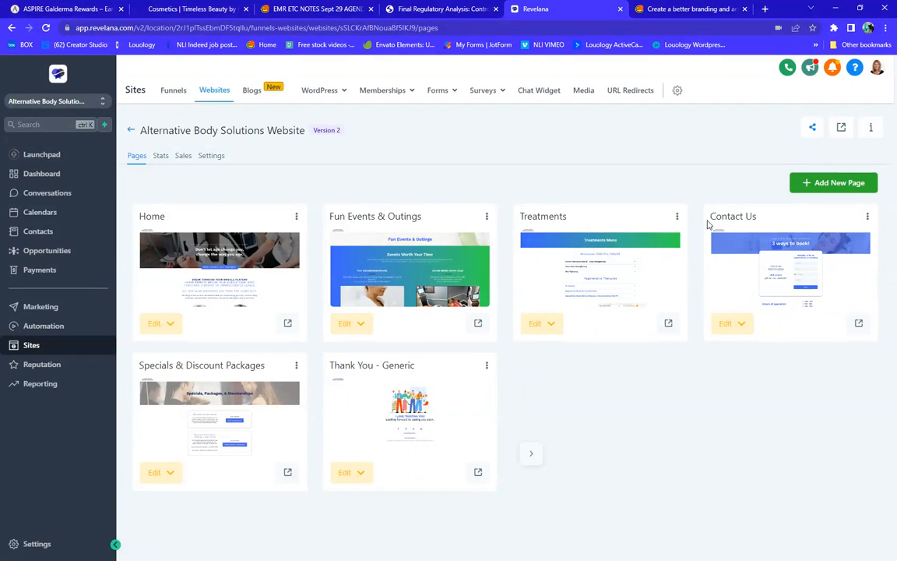
{"action": "left_click", "coordinate": [200, 251]}
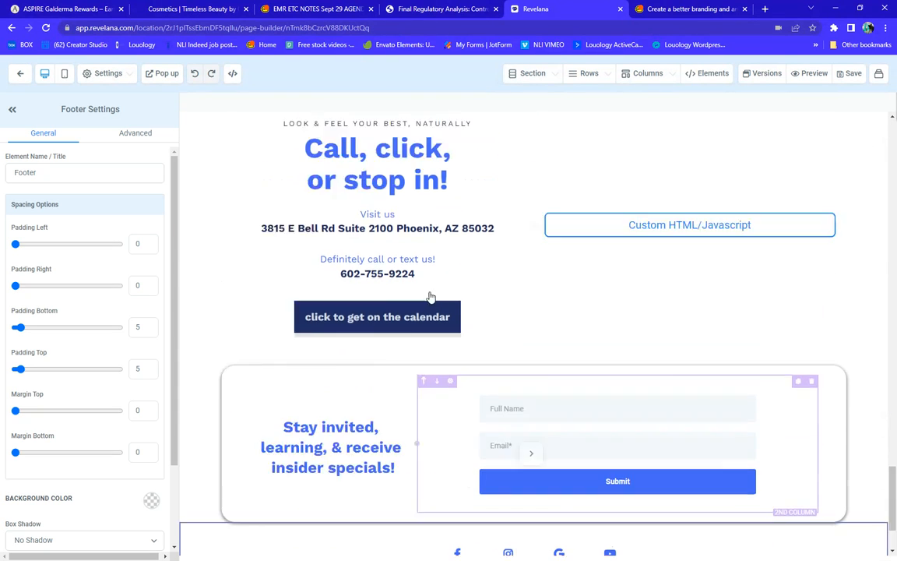
Review the header phone button's text and link settings, keeping its link action set to Call
{"action": "scroll", "coordinate": [430, 295], "scroll_direction": "up", "scroll_amount": 15}
{"action": "scroll", "coordinate": [429, 296], "scroll_direction": "up", "scroll_amount": 5}
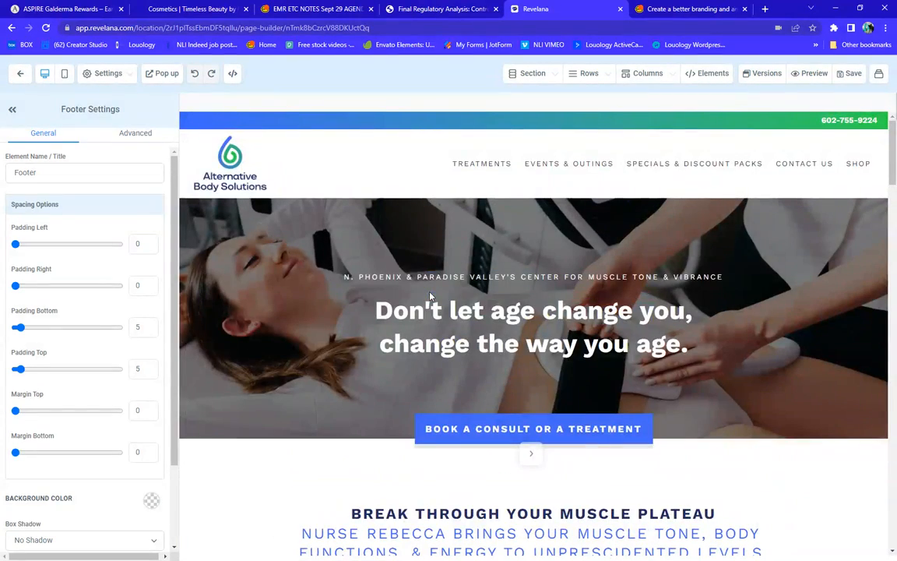
{"action": "left_click", "coordinate": [583, 123]}
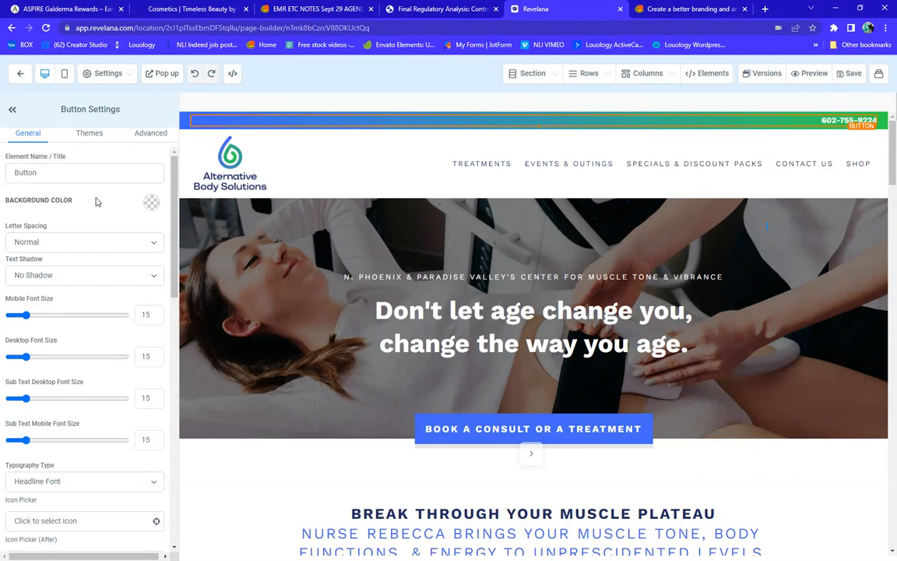
{"action": "scroll", "coordinate": [23, 221], "scroll_direction": "down", "scroll_amount": 1}
{"action": "scroll", "coordinate": [21, 223], "scroll_direction": "up", "scroll_amount": 1}
{"action": "scroll", "coordinate": [70, 246], "scroll_direction": "down", "scroll_amount": 10}
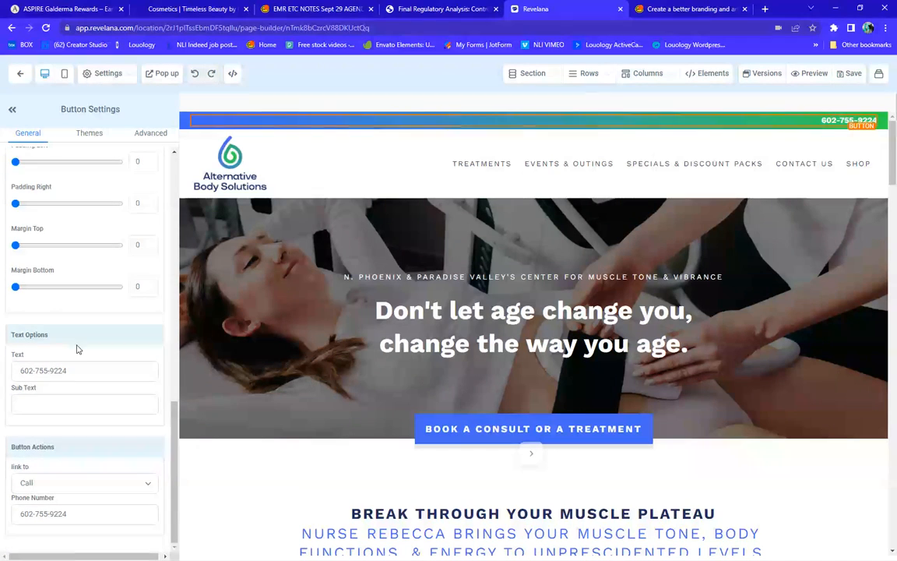
{"action": "left_click", "coordinate": [86, 371]}
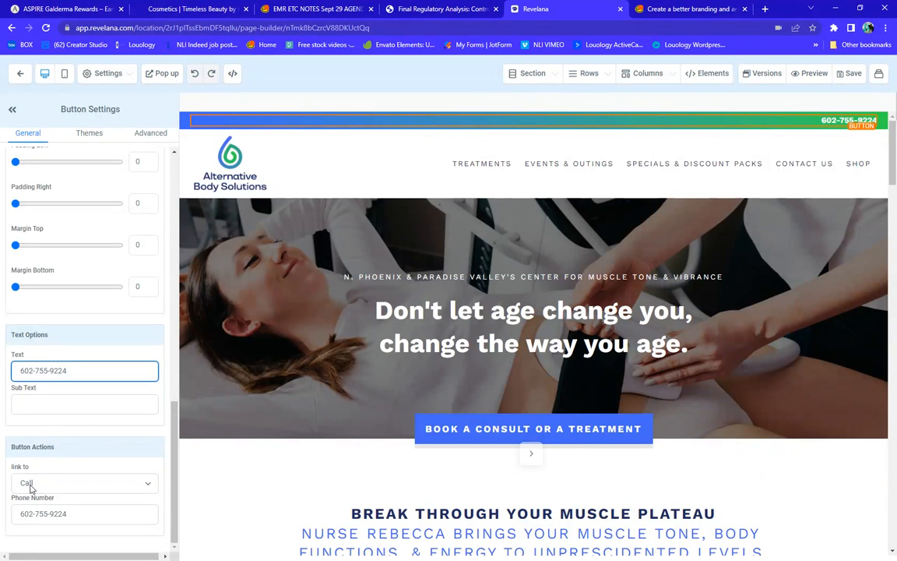
{"action": "left_click", "coordinate": [150, 486]}
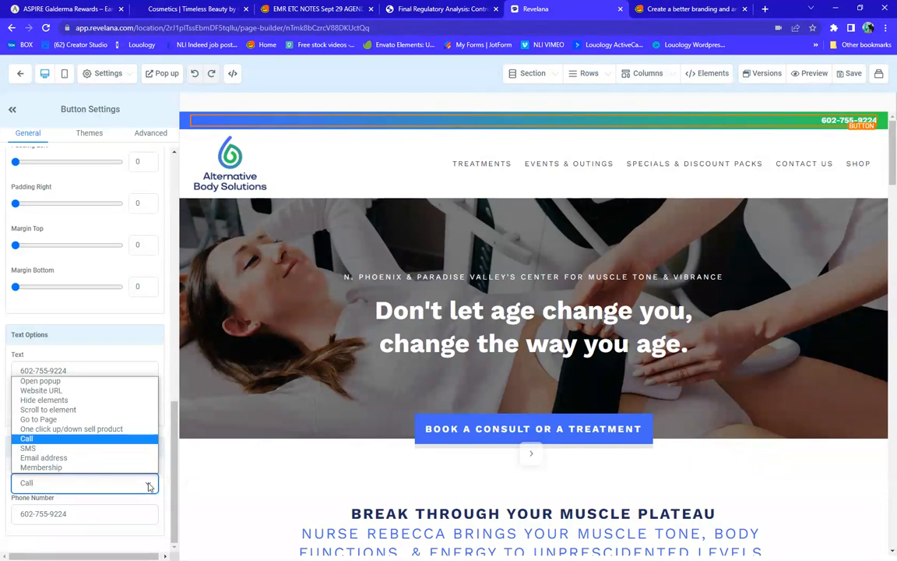
{"action": "left_click", "coordinate": [37, 442]}
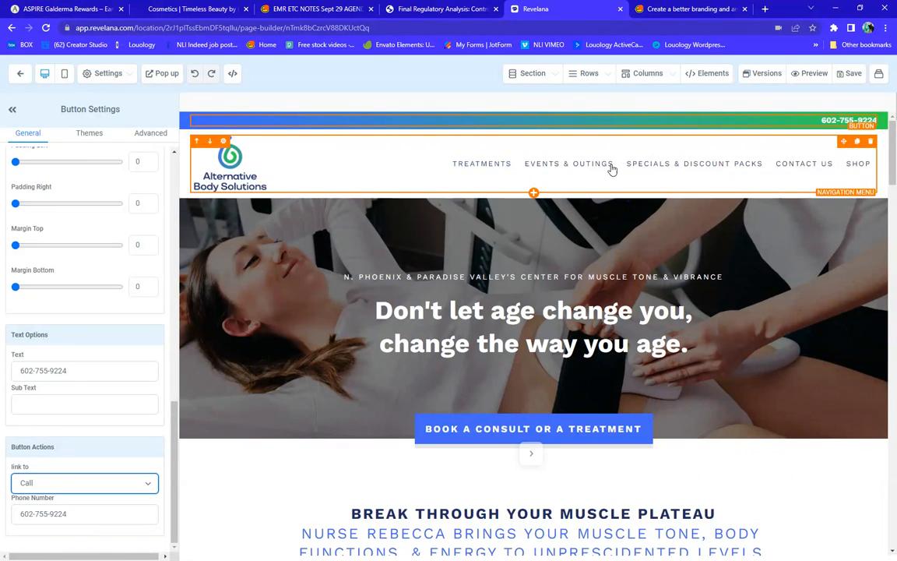
Examine the header navigation menu's settings and the Shop item's configuration, closing it without changes
{"action": "left_click", "coordinate": [320, 166]}
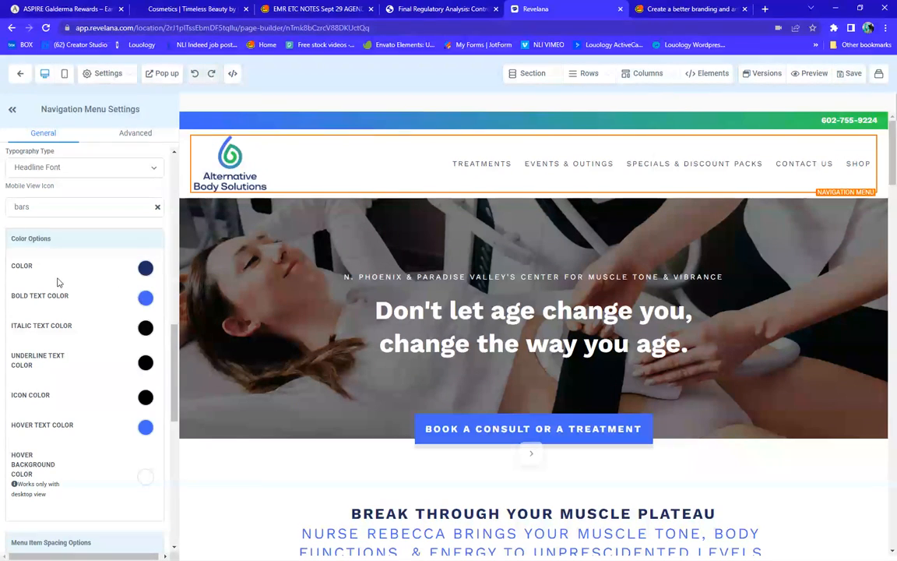
{"action": "scroll", "coordinate": [54, 282], "scroll_direction": "down", "scroll_amount": 3}
{"action": "scroll", "coordinate": [55, 282], "scroll_direction": "down", "scroll_amount": 3}
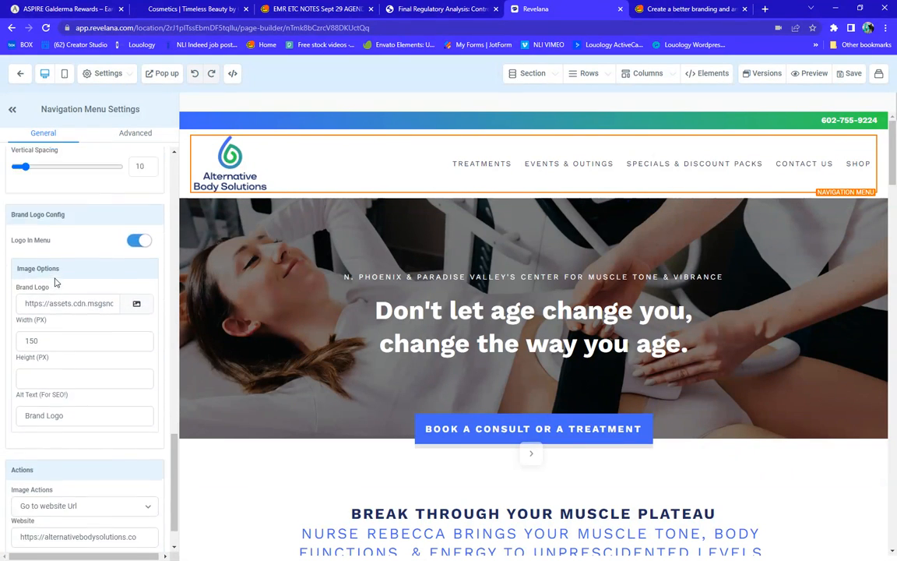
{"action": "scroll", "coordinate": [55, 282], "scroll_direction": "up", "scroll_amount": 2}
{"action": "scroll", "coordinate": [55, 282], "scroll_direction": "up", "scroll_amount": 10}
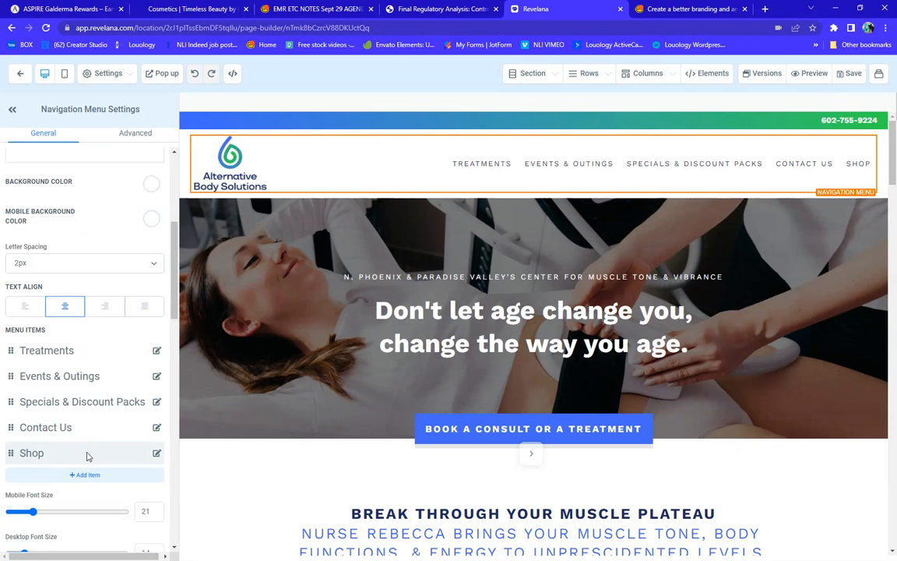
{"action": "left_click", "coordinate": [156, 455]}
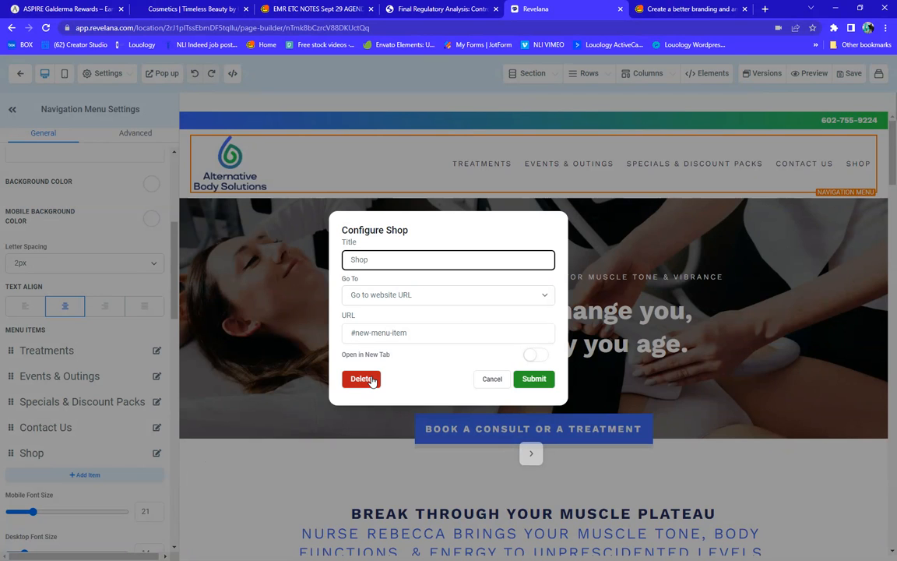
{"action": "left_click", "coordinate": [83, 407]}
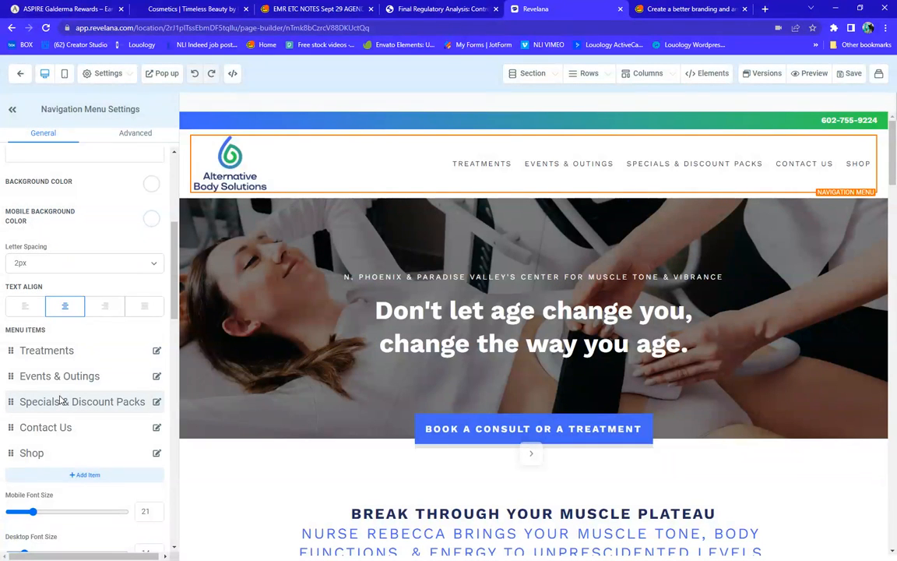
Rename the Specials & Discount Packs item of the navigation menu as Specials & Loyalty Packs
{"action": "left_click", "coordinate": [157, 403]}
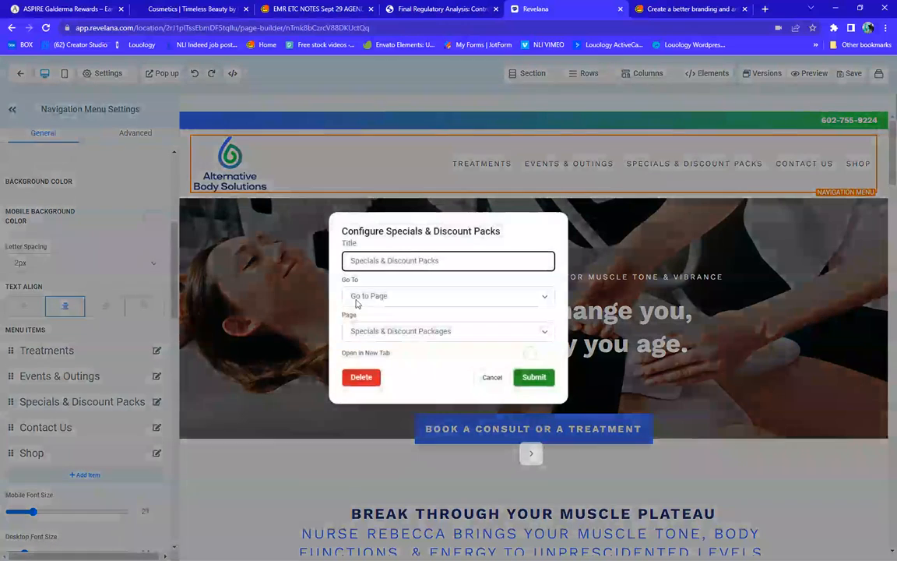
{"action": "triple_click", "coordinate": [459, 262]}
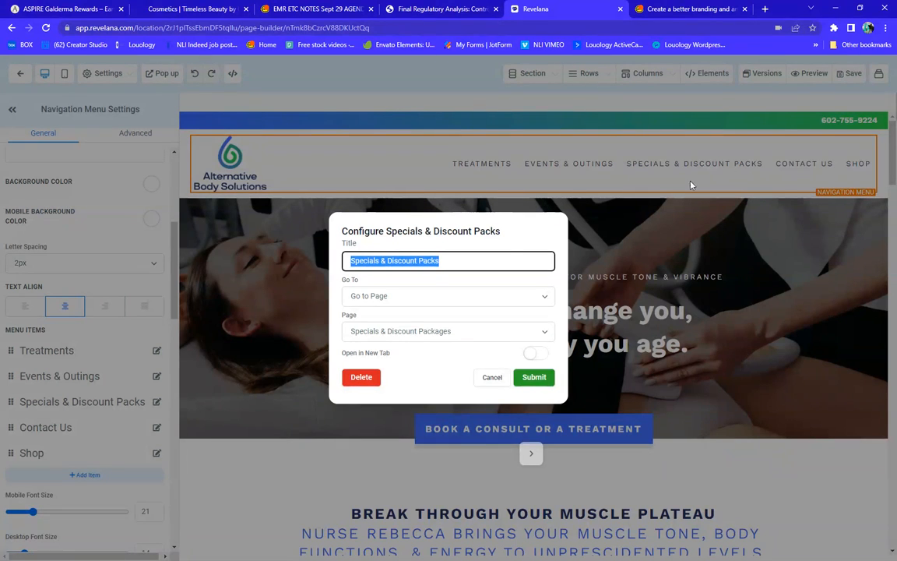
{"action": "left_click", "coordinate": [418, 264]}
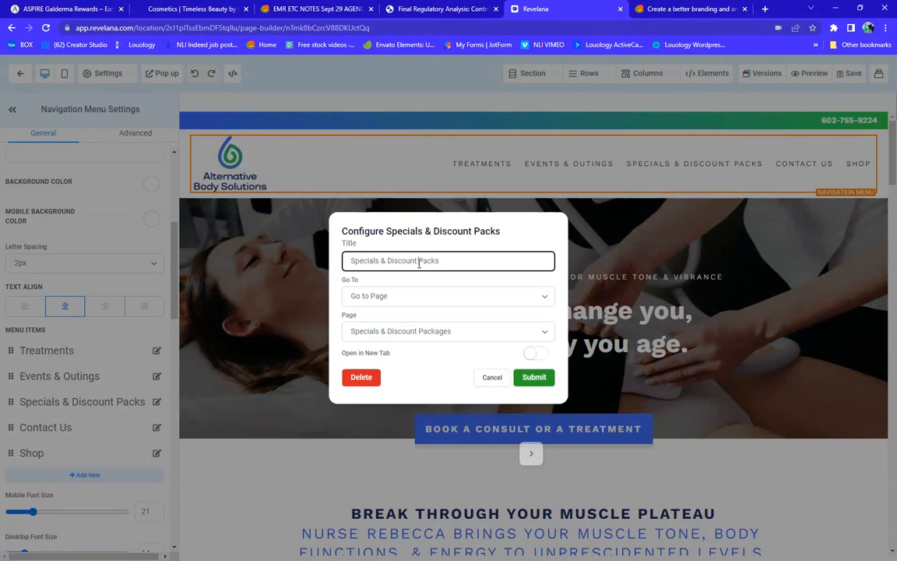
{"action": "left_click_drag", "start_coordinate": [418, 264], "coordinate": [383, 262]}
{"action": "type", "text": "Loyalty"}
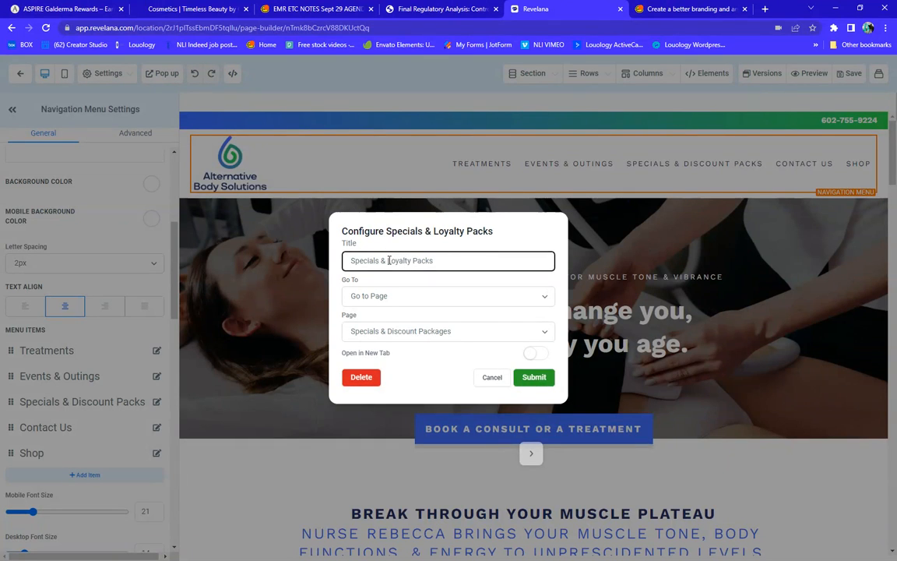
{"action": "left_click", "coordinate": [533, 379]}
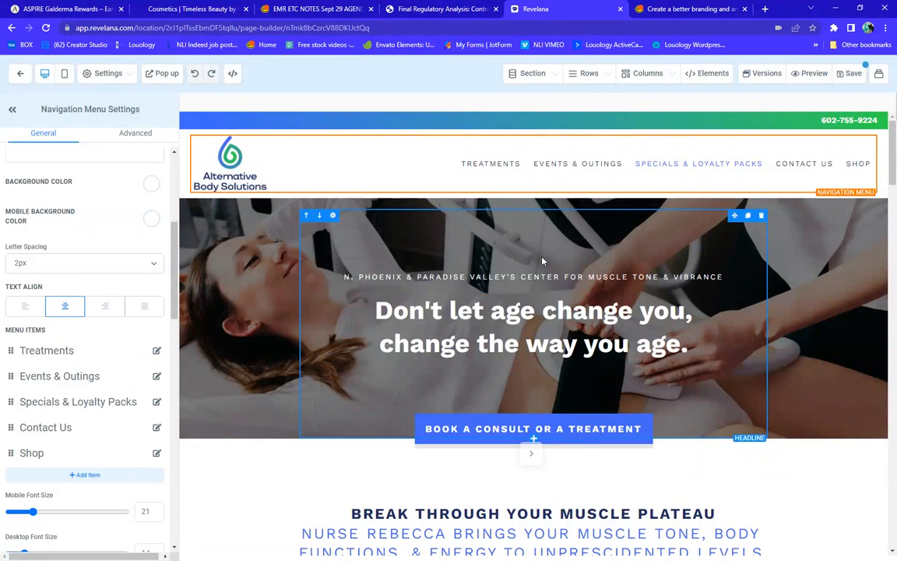
Set the title of the specials item in the navigation menu to Specials & Discounts Packs
{"action": "left_click", "coordinate": [156, 403]}
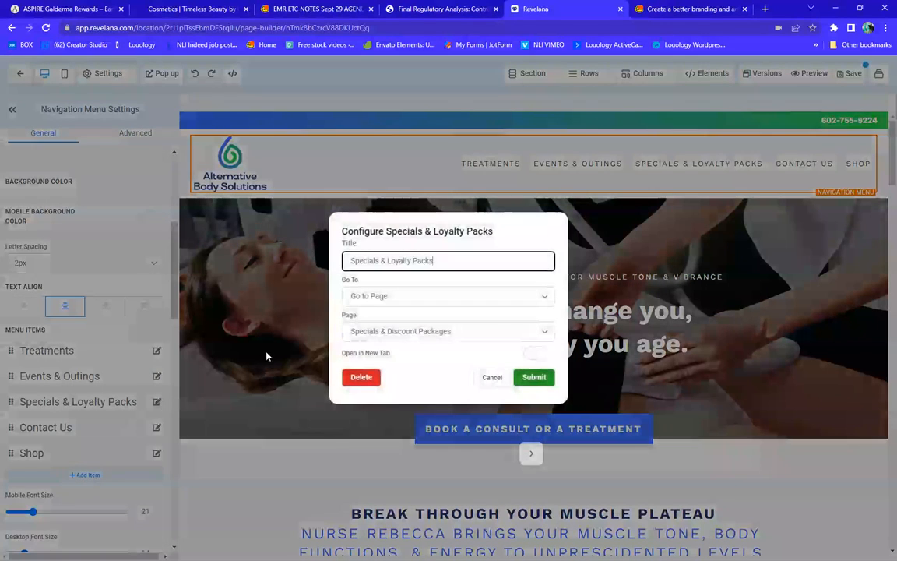
{"action": "left_click_drag", "start_coordinate": [412, 260], "coordinate": [397, 262]}
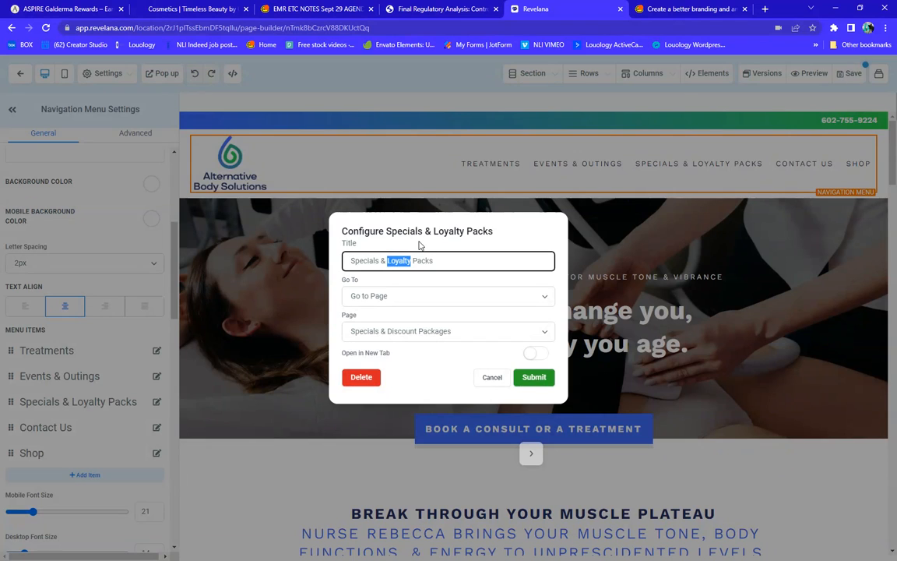
{"action": "type", "text": "Discount"}
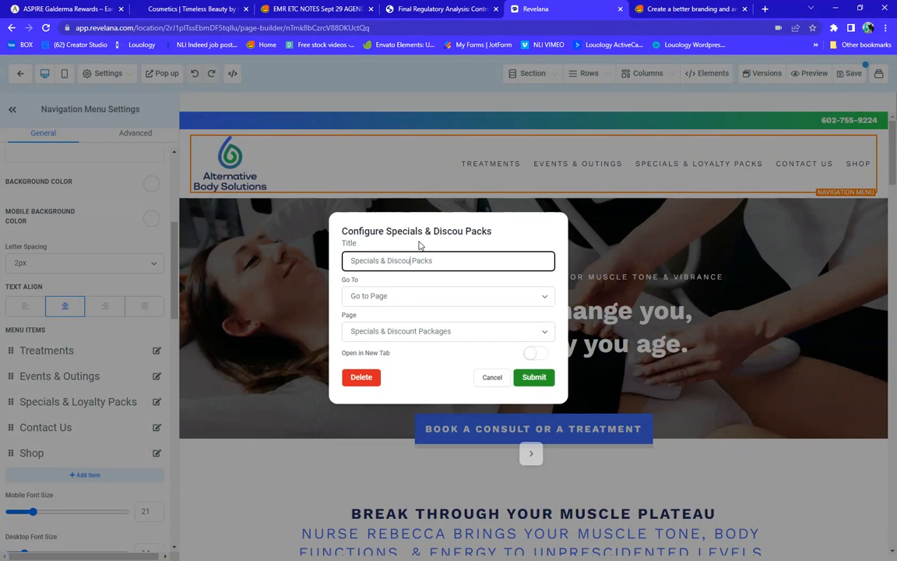
{"action": "type", "text": "s"}
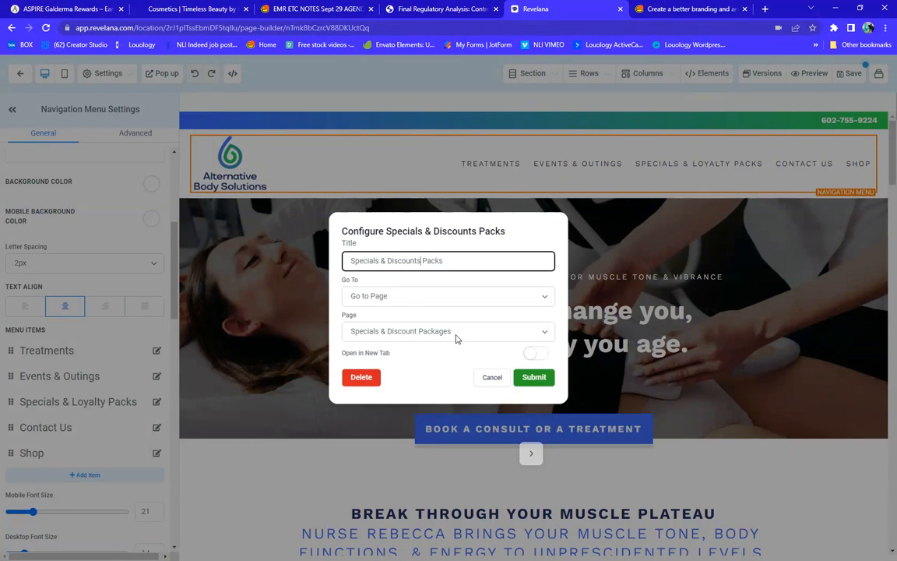
{"action": "left_click", "coordinate": [532, 376]}
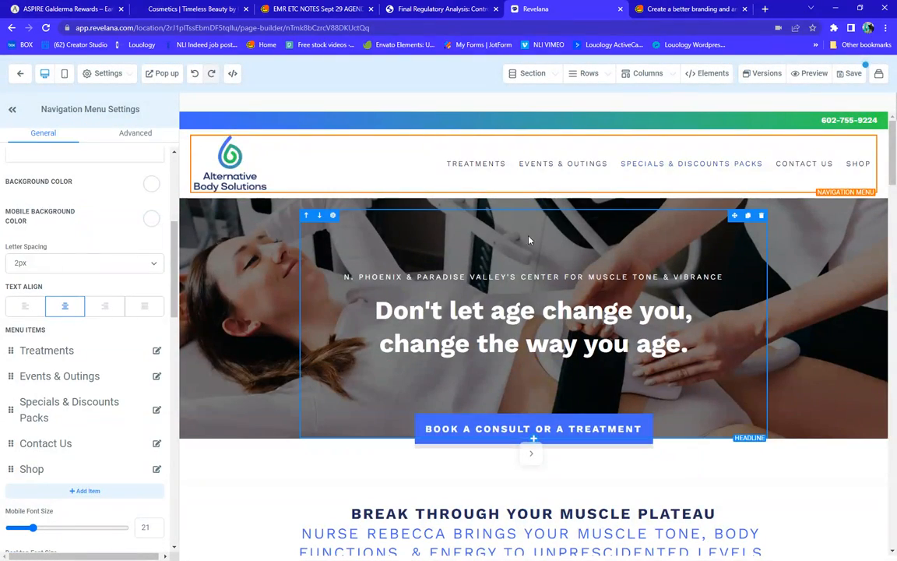
Select the words "N. Phoenix & Paradise Valley's" in the paragraph above the hero headline
{"action": "scroll", "coordinate": [492, 232], "scroll_direction": "down", "scroll_amount": 3}
{"action": "scroll", "coordinate": [492, 232], "scroll_direction": "up", "scroll_amount": 3}
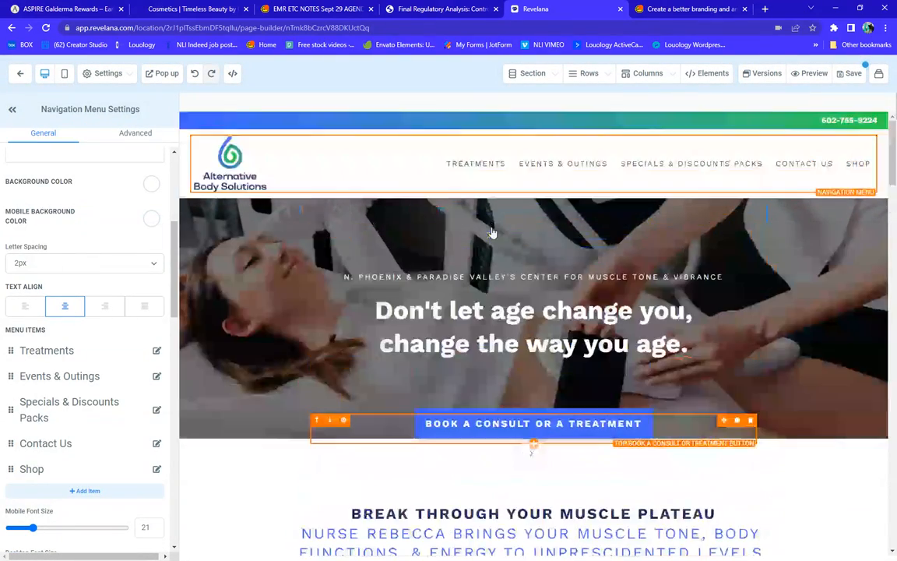
{"action": "scroll", "coordinate": [526, 274], "scroll_direction": "down", "scroll_amount": 1}
{"action": "scroll", "coordinate": [526, 274], "scroll_direction": "down", "scroll_amount": 1}
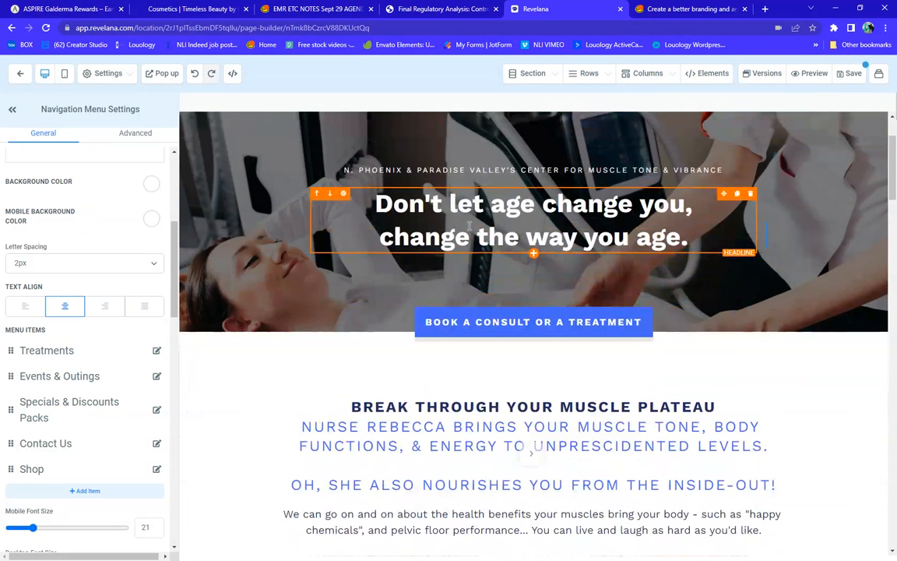
{"action": "left_click", "coordinate": [453, 169]}
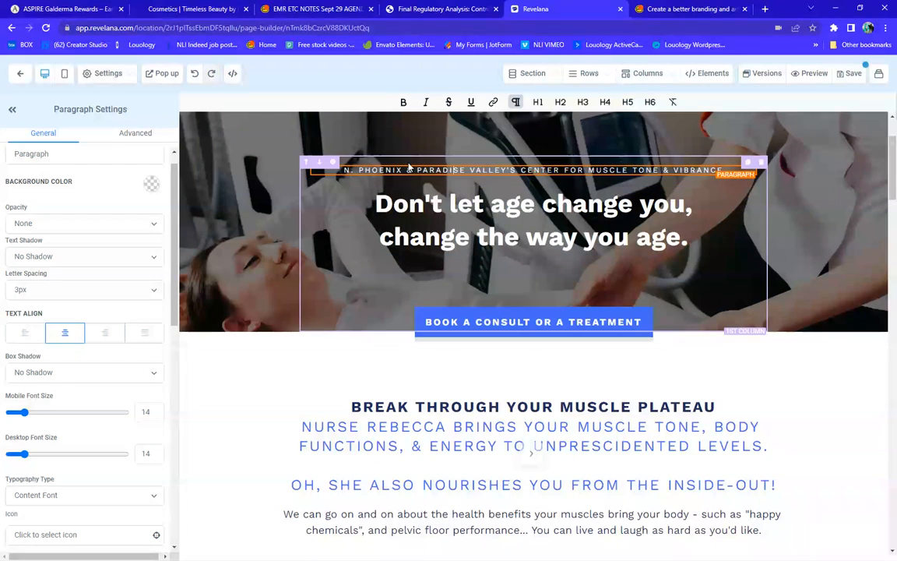
{"action": "left_click", "coordinate": [494, 170]}
{"action": "left_click_drag", "start_coordinate": [518, 170], "coordinate": [343, 169]}
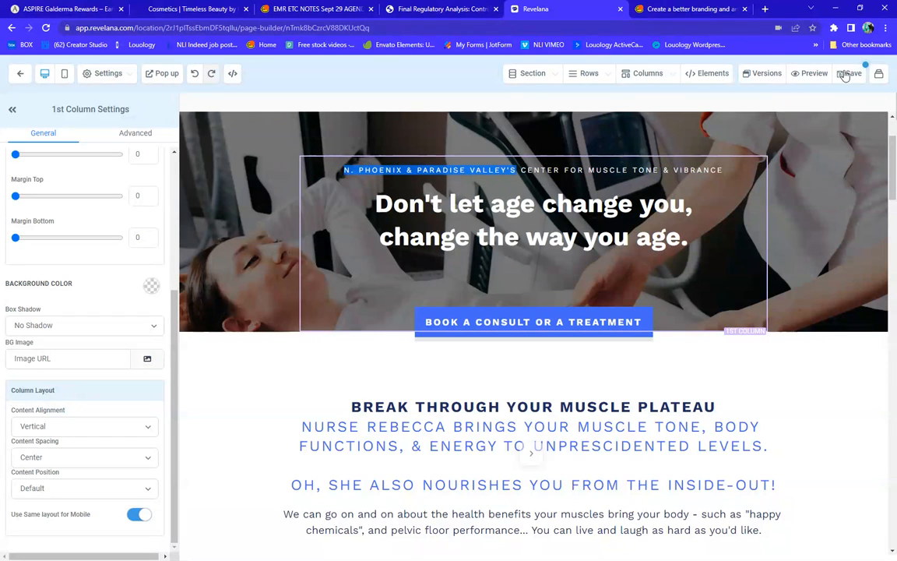
Inspect the settings of the hero headline and of the "Book a consult or a treatment" button below it
{"action": "scroll", "coordinate": [650, 176], "scroll_direction": "up", "scroll_amount": 3}
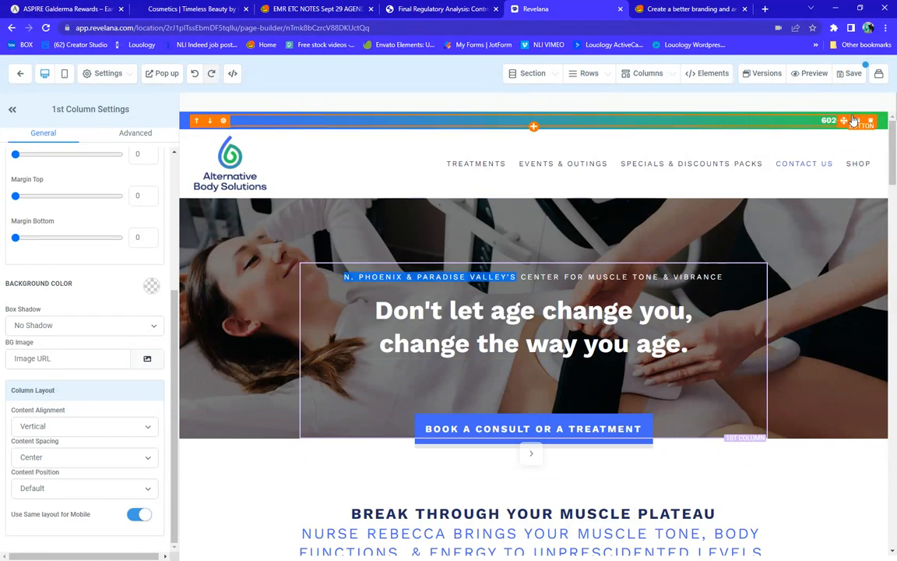
{"action": "scroll", "coordinate": [584, 294], "scroll_direction": "down", "scroll_amount": 3}
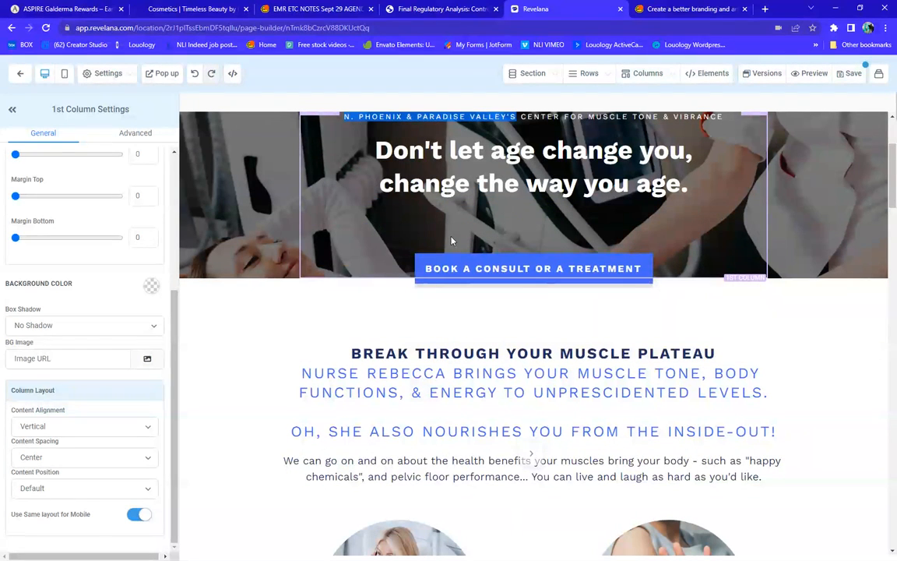
{"action": "left_click", "coordinate": [472, 184]}
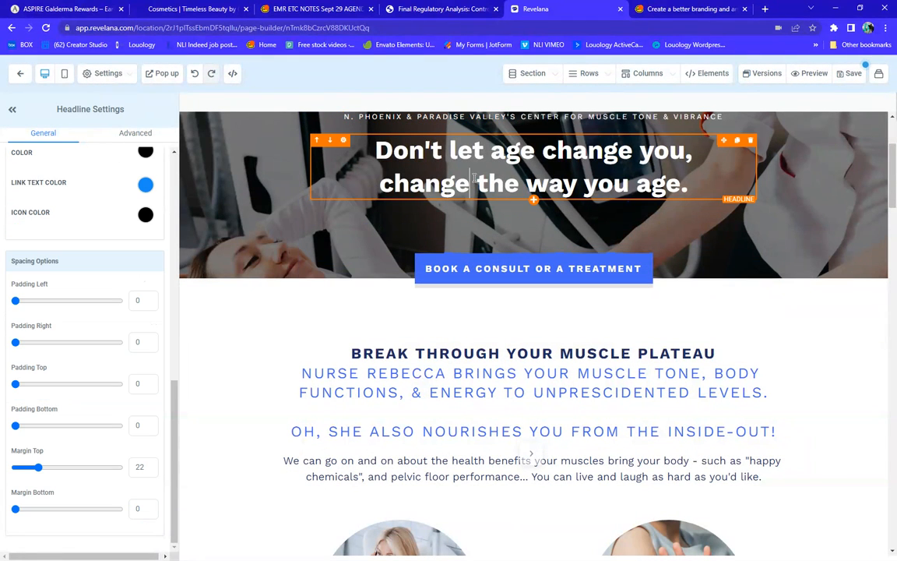
{"action": "left_click", "coordinate": [535, 271]}
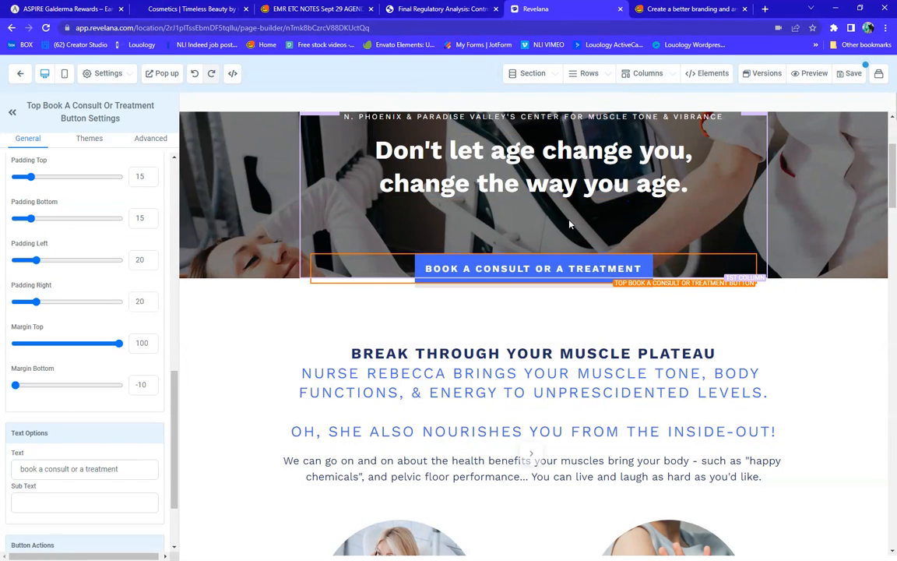
{"action": "scroll", "coordinate": [511, 197], "scroll_direction": "up", "scroll_amount": 2}
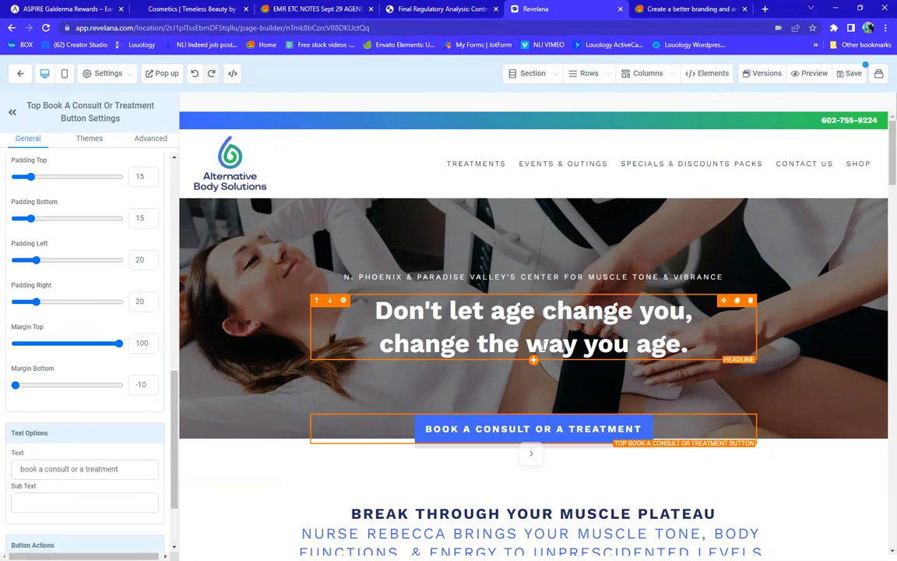
Review the settings of the hero's "Book a consult or a treatment" button and select its label text
{"action": "scroll", "coordinate": [500, 381], "scroll_direction": "down", "scroll_amount": 2}
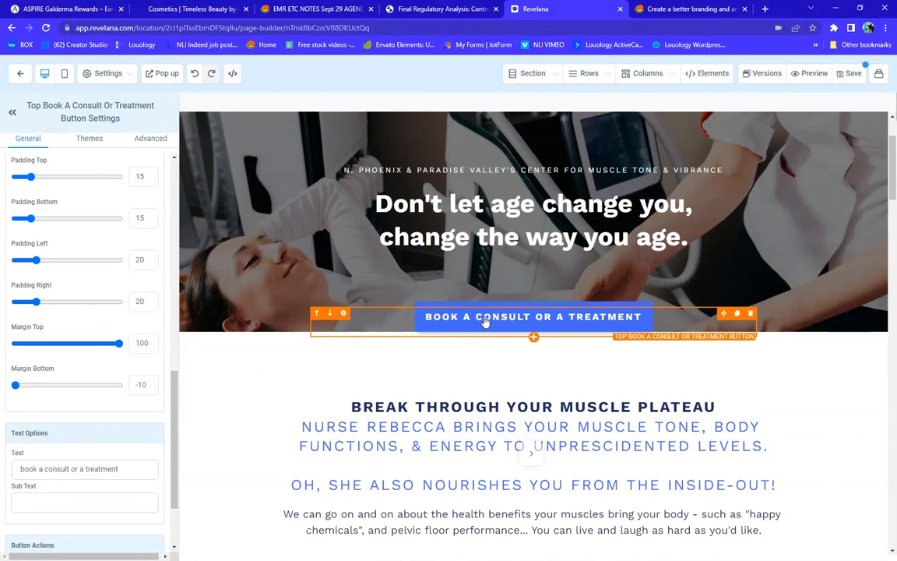
{"action": "scroll", "coordinate": [105, 225], "scroll_direction": "up", "scroll_amount": 5}
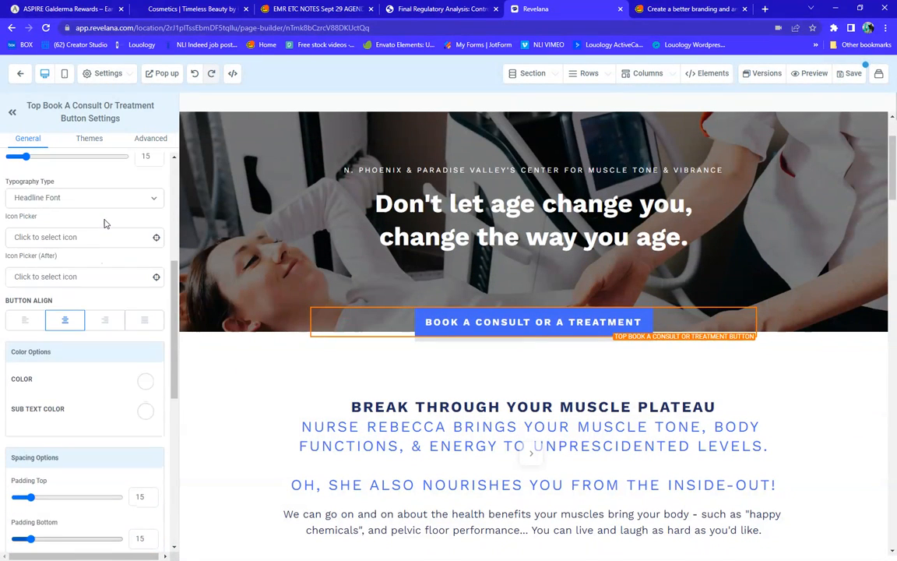
{"action": "scroll", "coordinate": [105, 224], "scroll_direction": "up", "scroll_amount": 4}
{"action": "scroll", "coordinate": [105, 225], "scroll_direction": "down", "scroll_amount": 8}
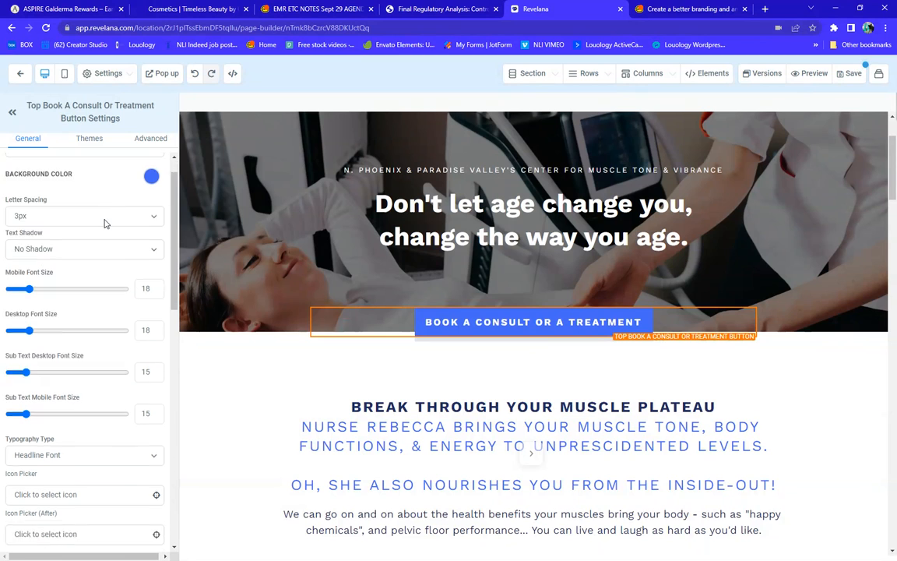
{"action": "scroll", "coordinate": [105, 224], "scroll_direction": "down", "scroll_amount": 3}
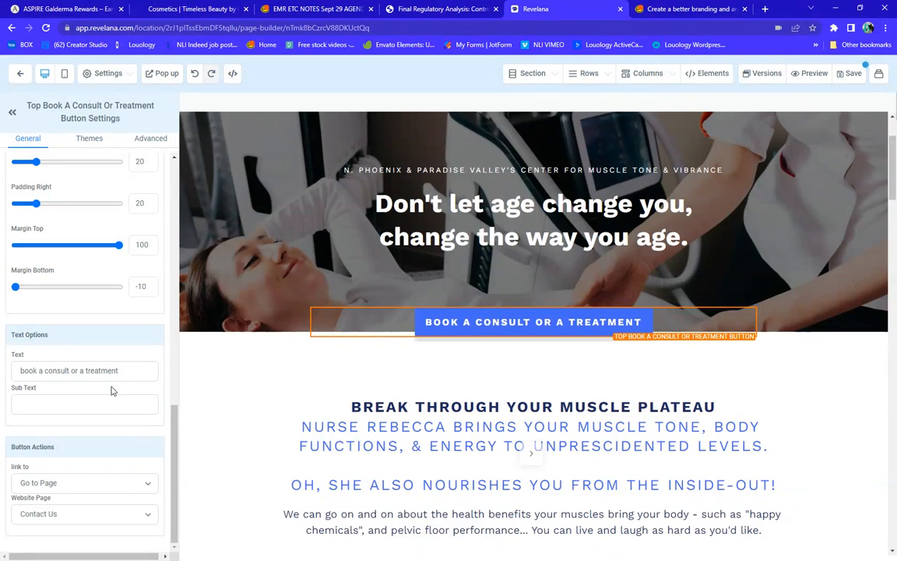
{"action": "left_click_drag", "start_coordinate": [134, 371], "coordinate": [8, 362]}
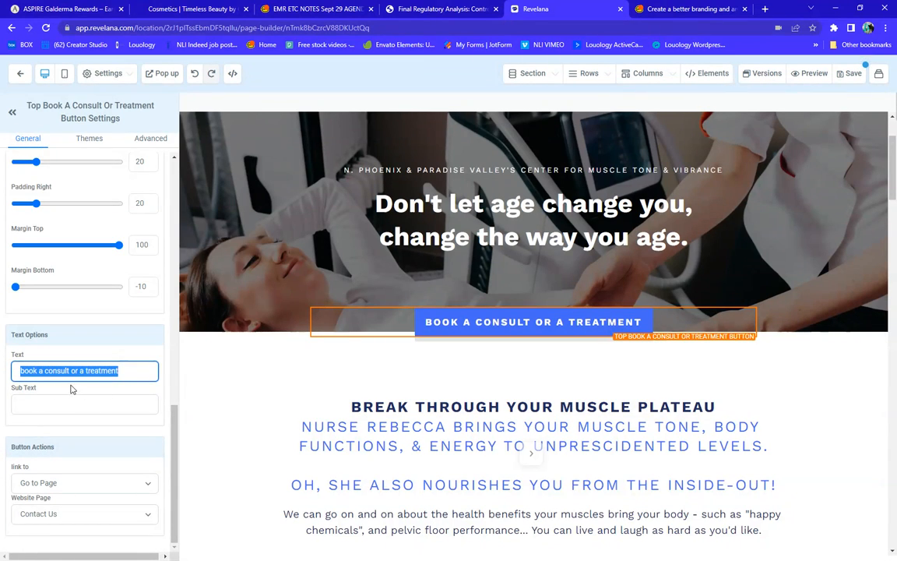
Inspect the settings of the "Break through your muscle plateau" headline and of the image above IV Infusion Therapies
{"action": "left_click", "coordinate": [510, 427]}
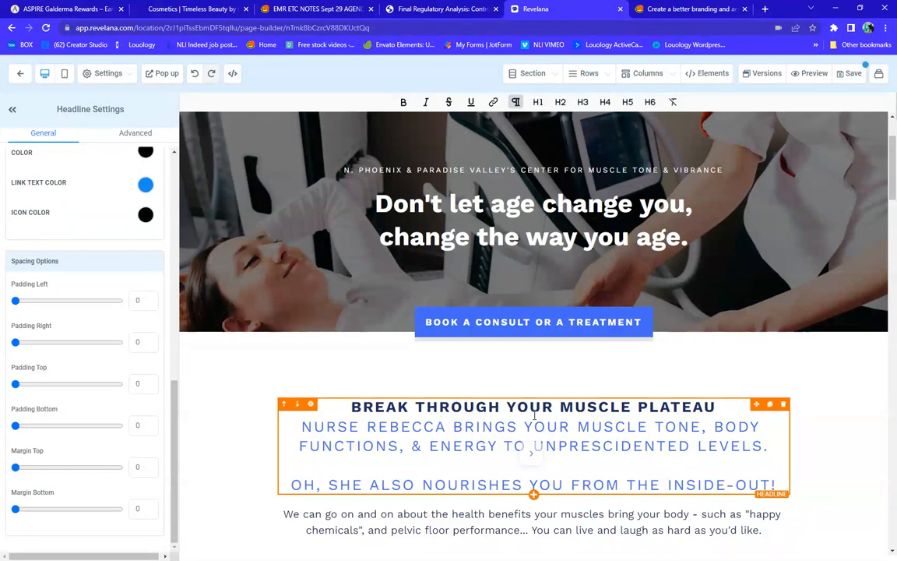
{"action": "scroll", "coordinate": [525, 388], "scroll_direction": "down", "scroll_amount": 5}
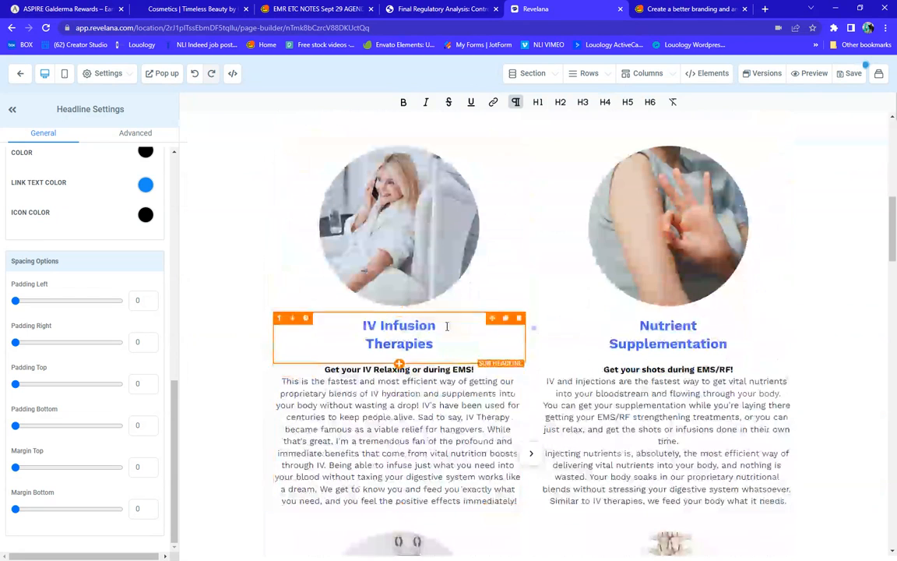
{"action": "left_click", "coordinate": [388, 225]}
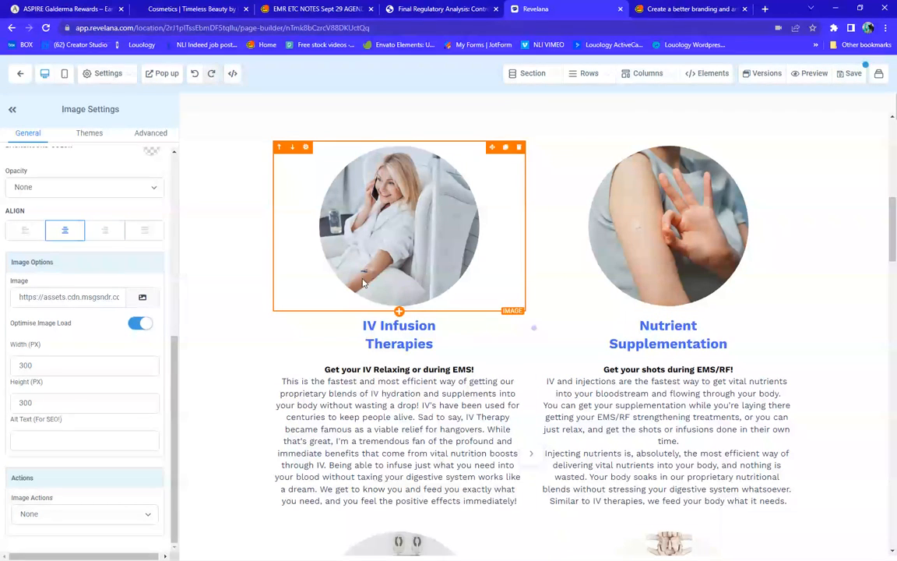
Inspect the RF/EMS Body Sculpting subheadline and the description paragraphs of the body sculpting and Pelvic Floor Strengthening treatments
{"action": "scroll", "coordinate": [394, 280], "scroll_direction": "down", "scroll_amount": 5}
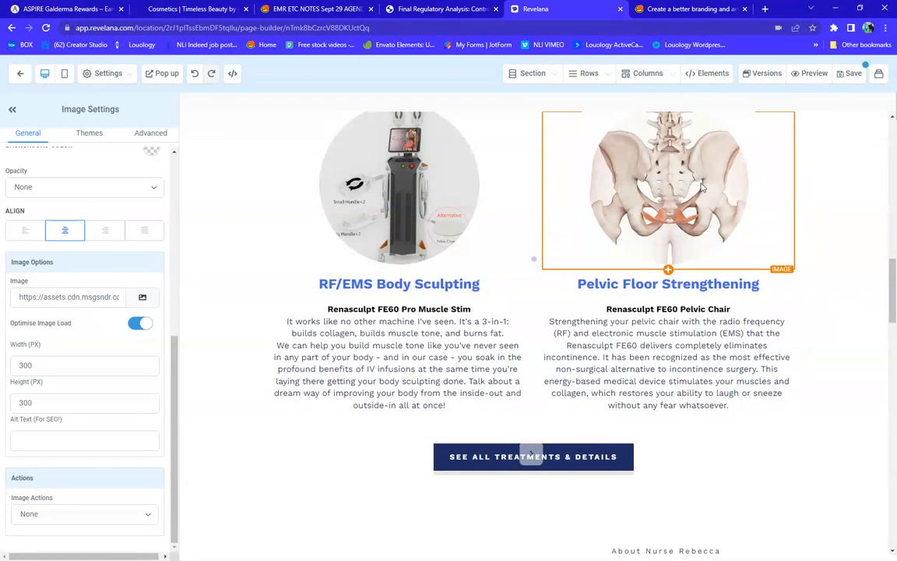
{"action": "scroll", "coordinate": [470, 263], "scroll_direction": "up", "scroll_amount": 1}
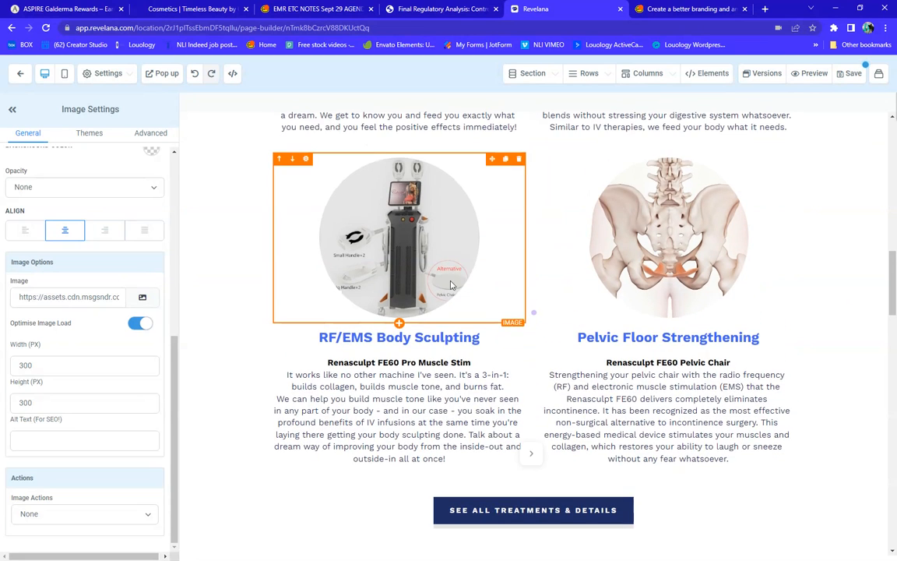
{"action": "scroll", "coordinate": [409, 257], "scroll_direction": "down", "scroll_amount": 2}
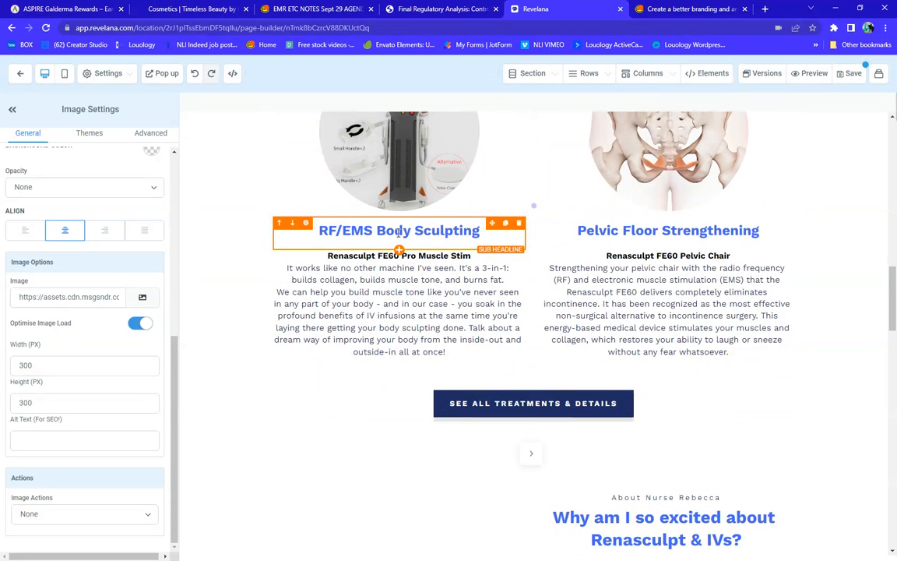
{"action": "left_click", "coordinate": [399, 232]}
{"action": "left_click", "coordinate": [403, 303]}
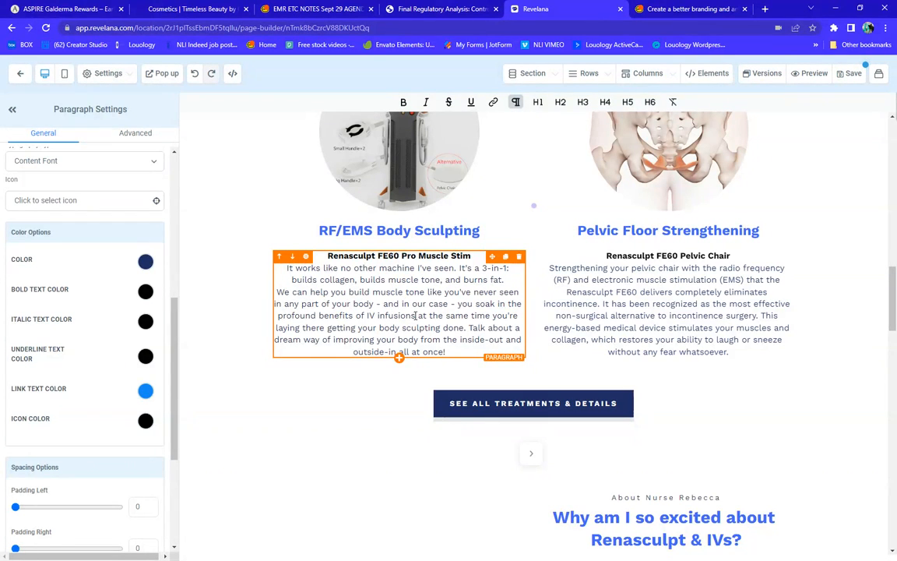
{"action": "left_click", "coordinate": [662, 325]}
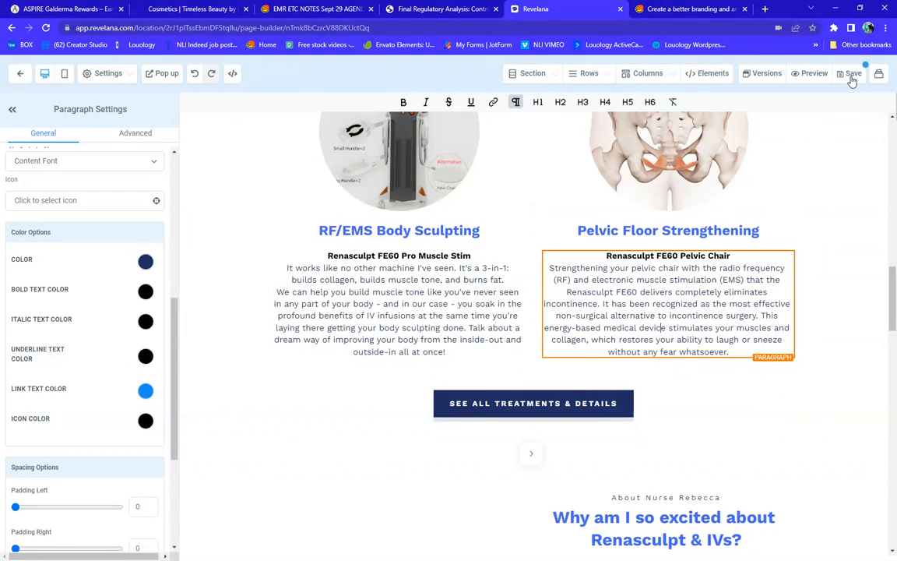
Review the rest of the Home page down to its footer, and switch to the mobile view and back to desktop
{"action": "scroll", "coordinate": [670, 257], "scroll_direction": "down", "scroll_amount": 4}
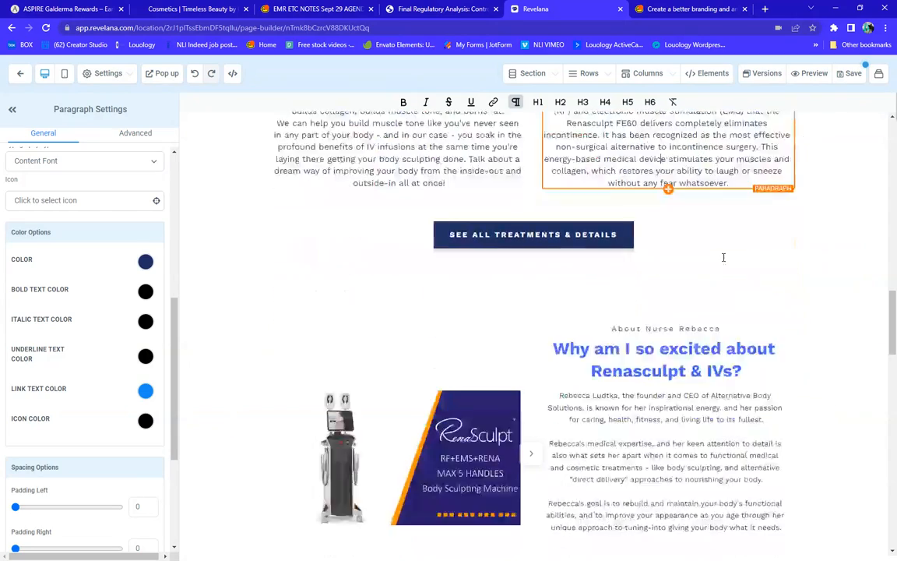
{"action": "scroll", "coordinate": [723, 254], "scroll_direction": "down", "scroll_amount": 15}
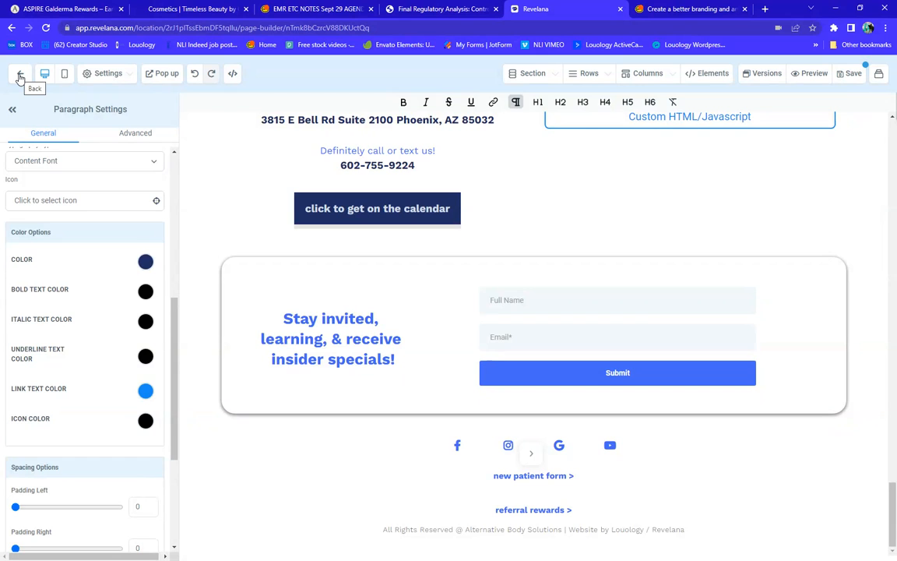
{"action": "left_click", "coordinate": [66, 75]}
{"action": "left_click", "coordinate": [44, 74]}
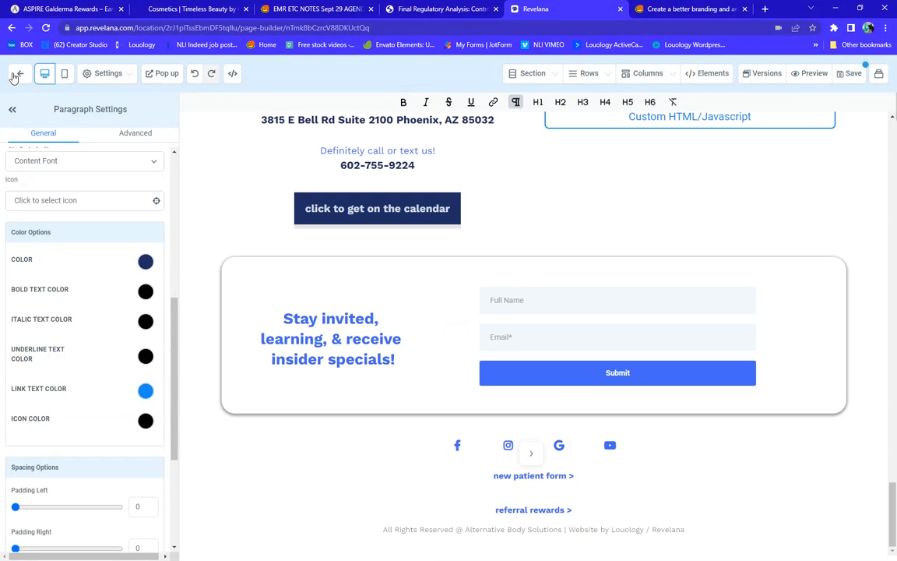
Leave the Home page editor without saving and open the Fun Events & Outings page for editing
{"action": "left_click", "coordinate": [19, 77]}
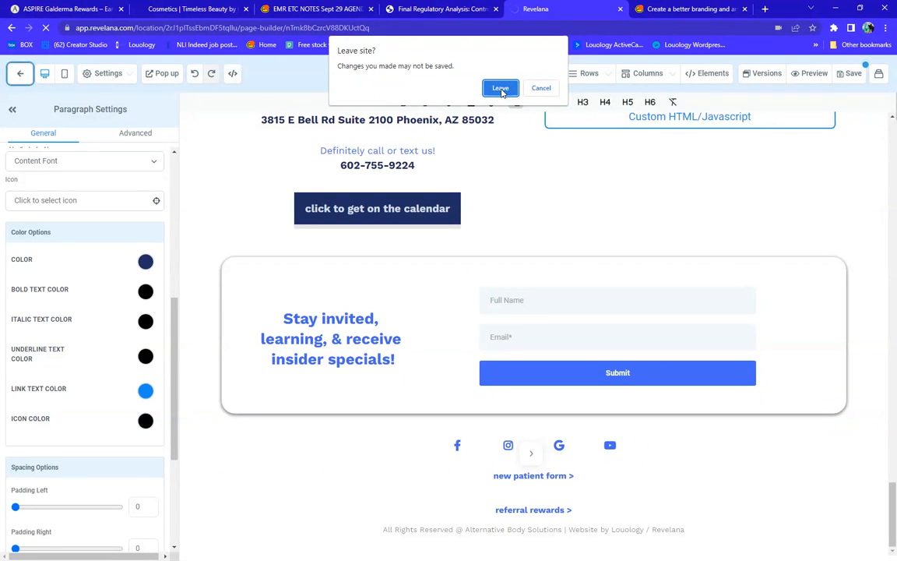
{"action": "left_click", "coordinate": [501, 88]}
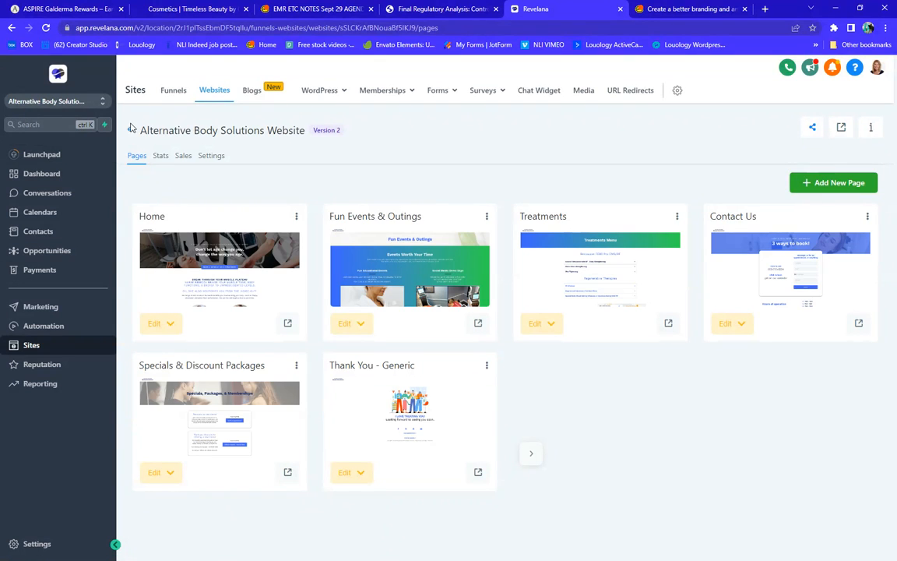
{"action": "left_click", "coordinate": [410, 299]}
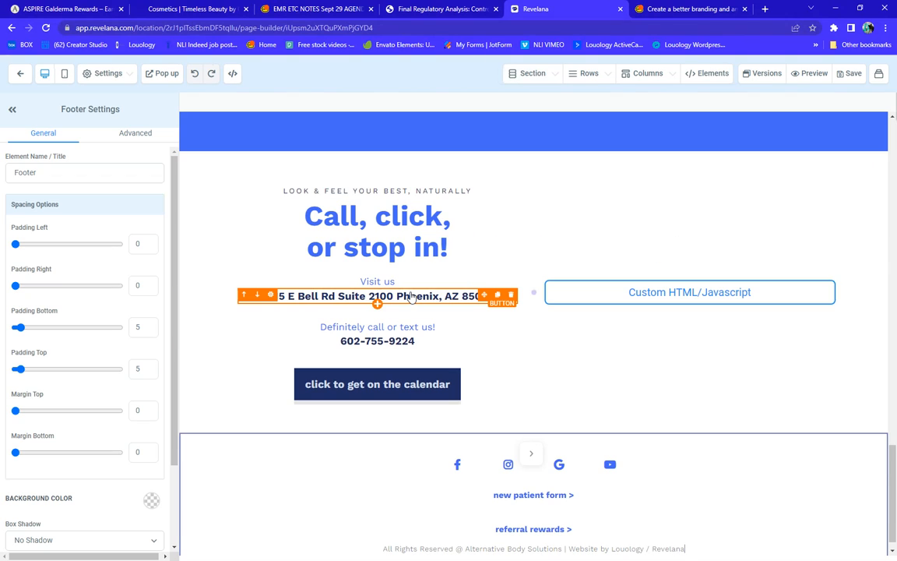
Look through the Fun Events & Outings page from header to footer and save the page
{"action": "scroll", "coordinate": [416, 286], "scroll_direction": "up", "scroll_amount": 4}
{"action": "scroll", "coordinate": [416, 286], "scroll_direction": "up", "scroll_amount": 10}
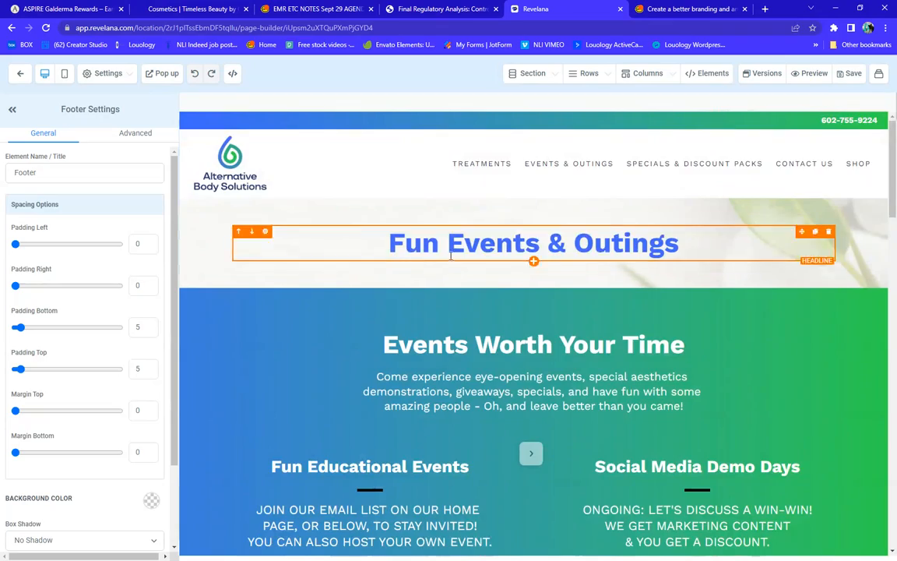
{"action": "scroll", "coordinate": [405, 253], "scroll_direction": "down", "scroll_amount": 10}
{"action": "scroll", "coordinate": [451, 286], "scroll_direction": "down", "scroll_amount": 10}
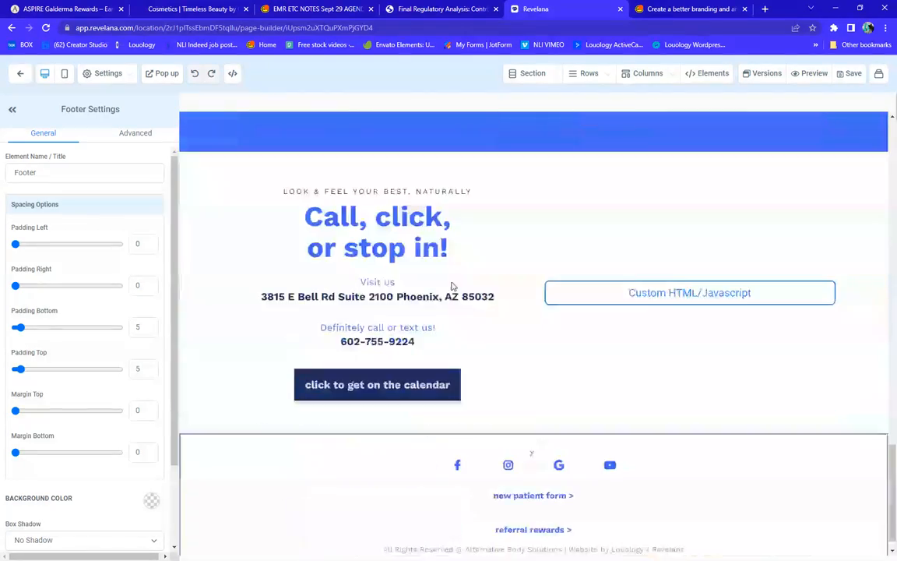
{"action": "scroll", "coordinate": [451, 286], "scroll_direction": "up", "scroll_amount": 10}
{"action": "scroll", "coordinate": [451, 286], "scroll_direction": "up", "scroll_amount": 5}
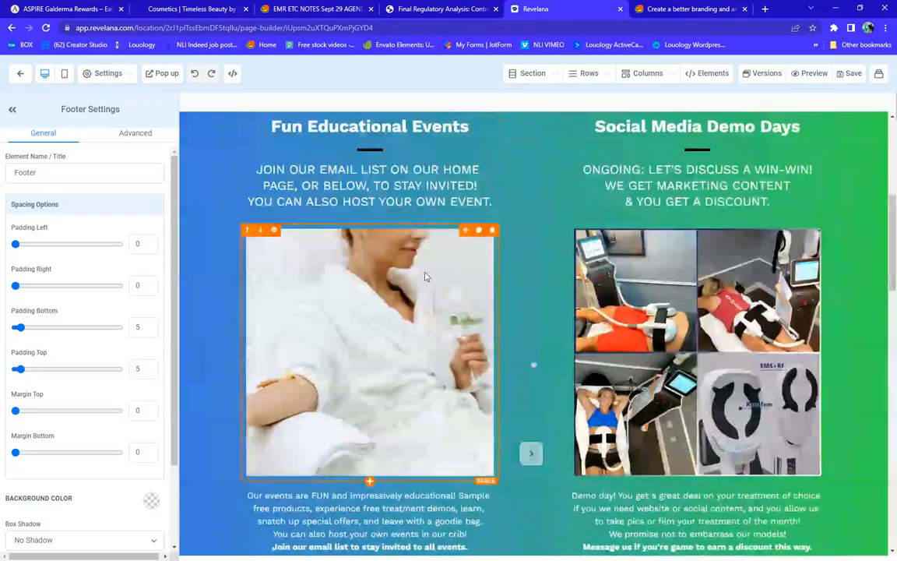
{"action": "left_click", "coordinate": [851, 75]}
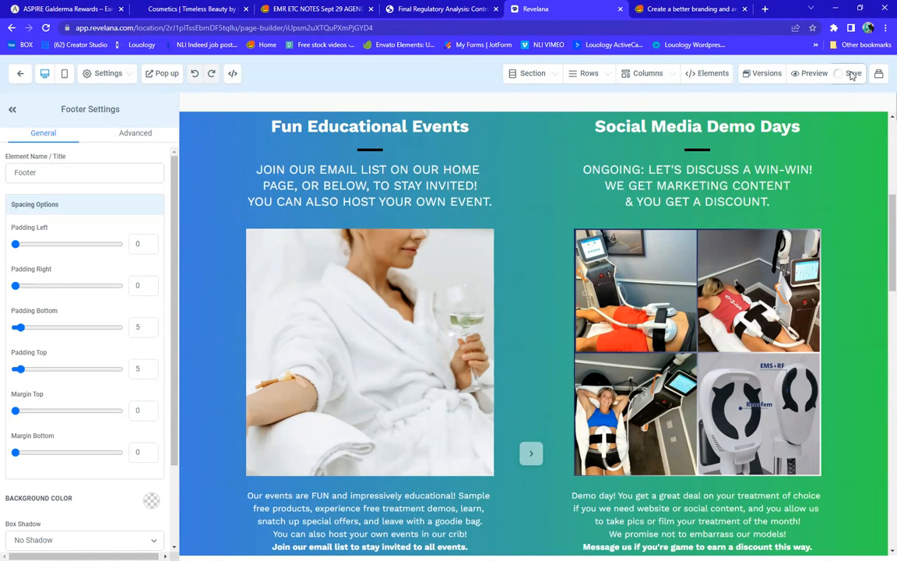